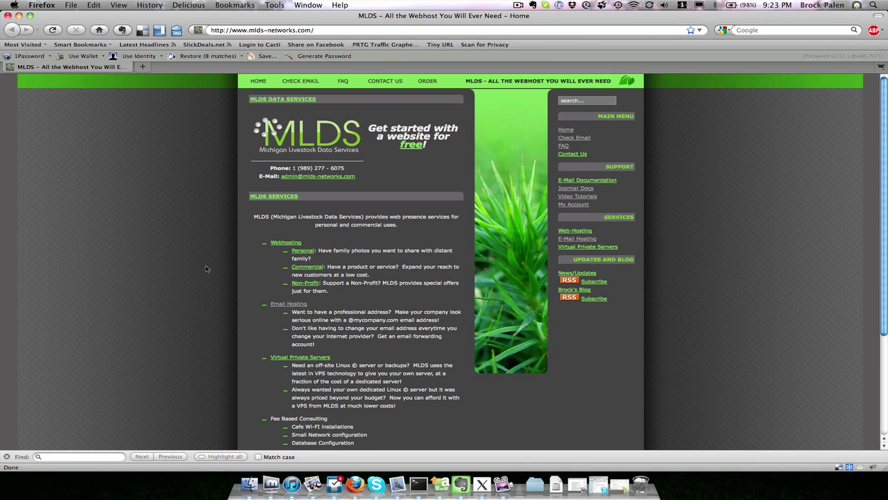
Step: Load the demo2 site in the browser from the address suggestions
key(super+l)
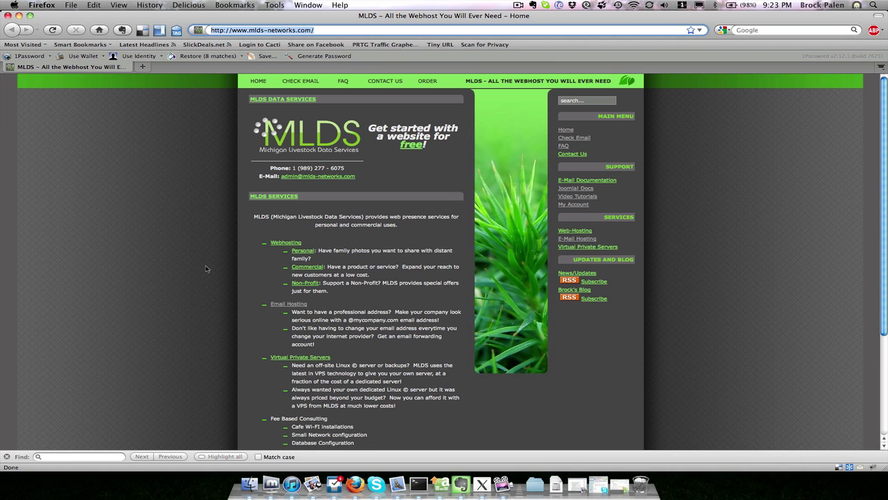
text(demo2)
key(Down)
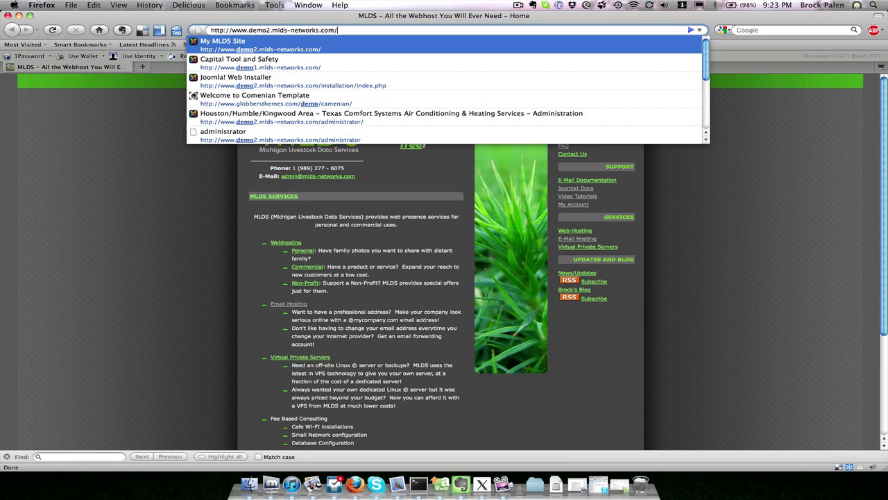
key(Return)
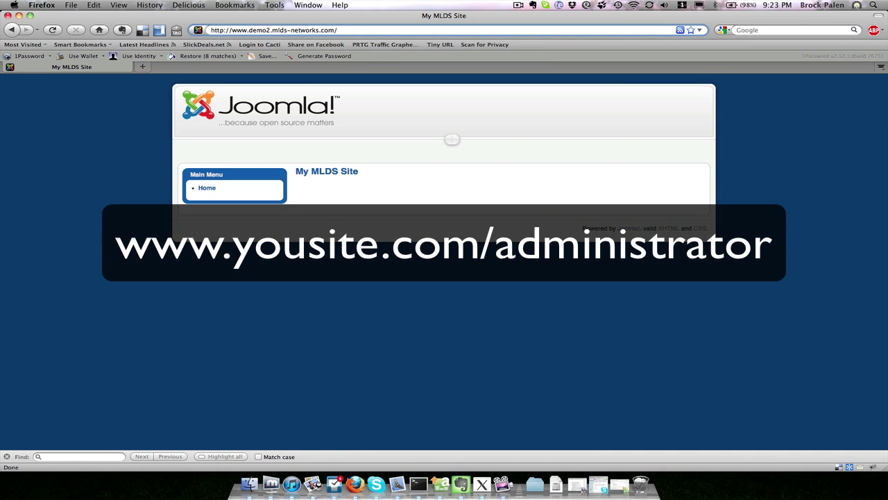
Step: Open the demo2 administrator page and log in as admin with the account password
text(admi)
key(Down)
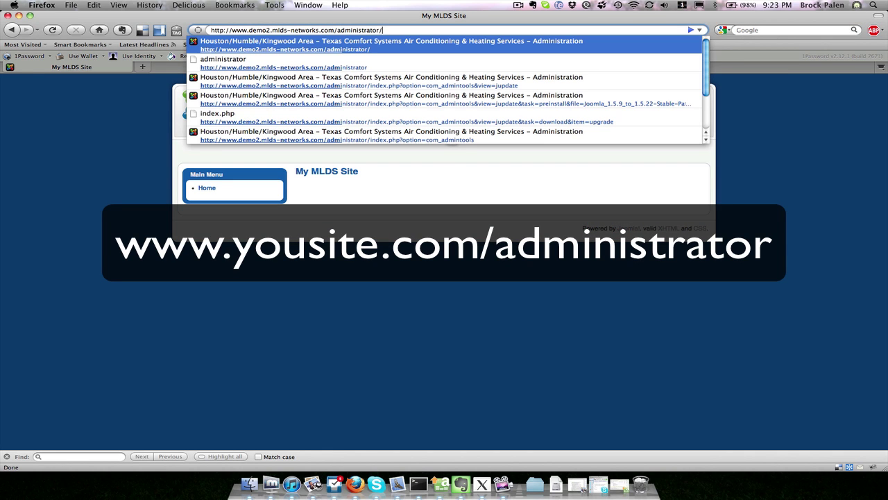
key(Return)
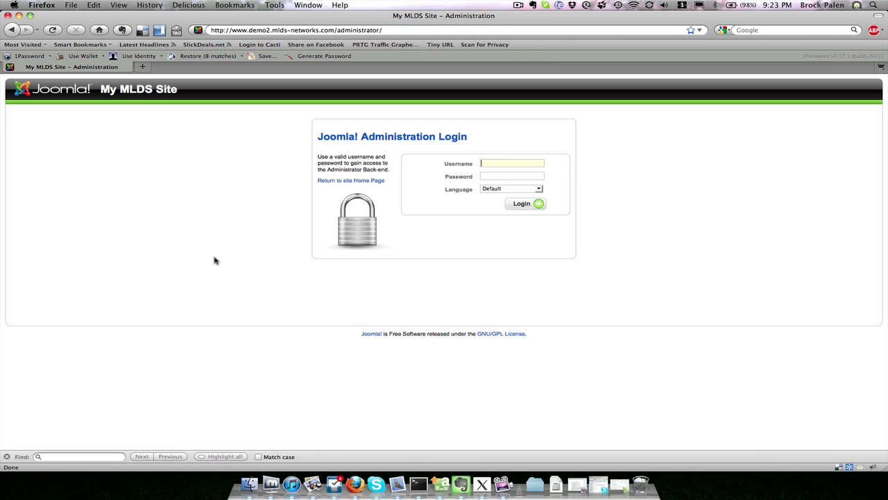
text(admin)
key(Tab)
key(super+v)
key(Return)
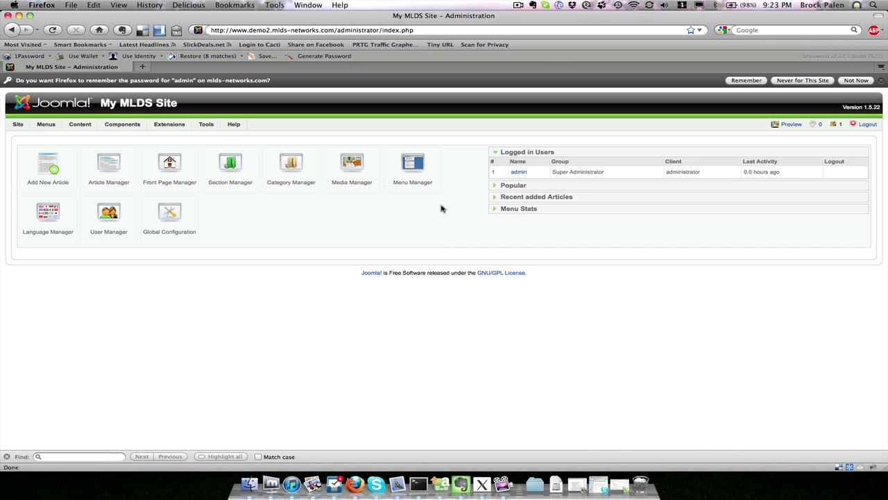
Step: Expand the Popular, Recent added Articles and Menu Stats panels on the control panel
click(515, 187)
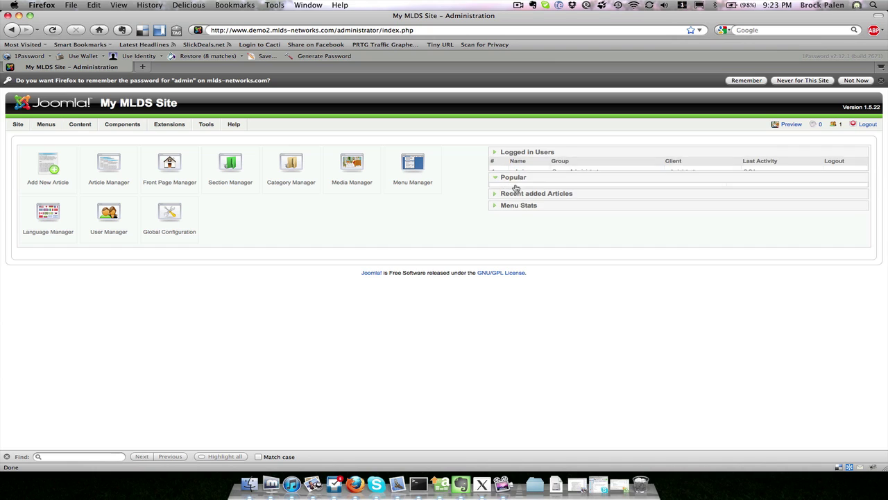
click(528, 190)
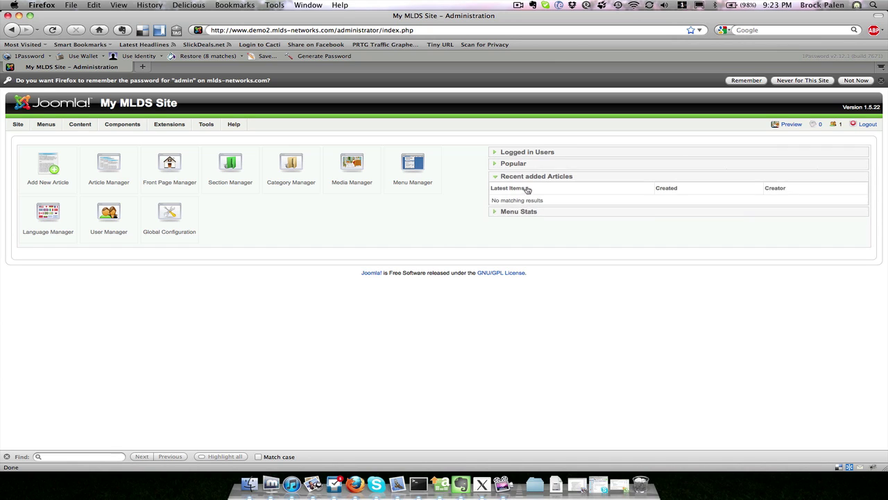
click(514, 210)
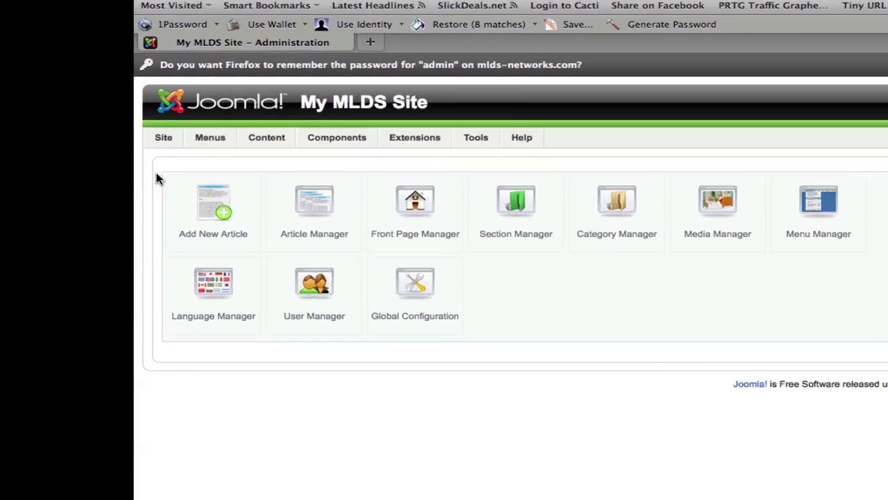
mouse_move(19, 124)
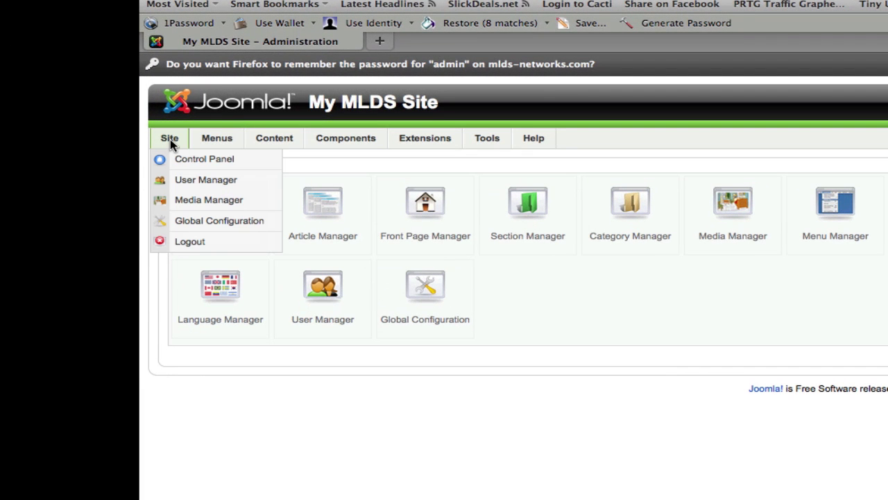
mouse_move(324, 146)
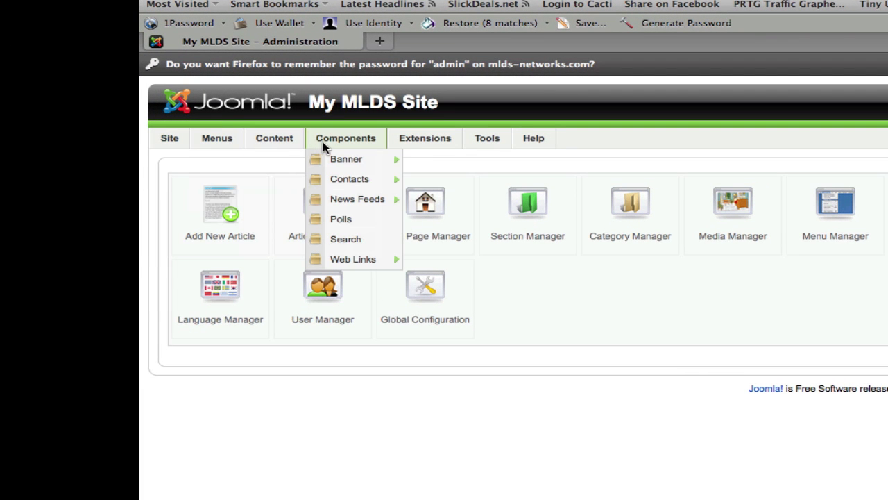
mouse_move(403, 141)
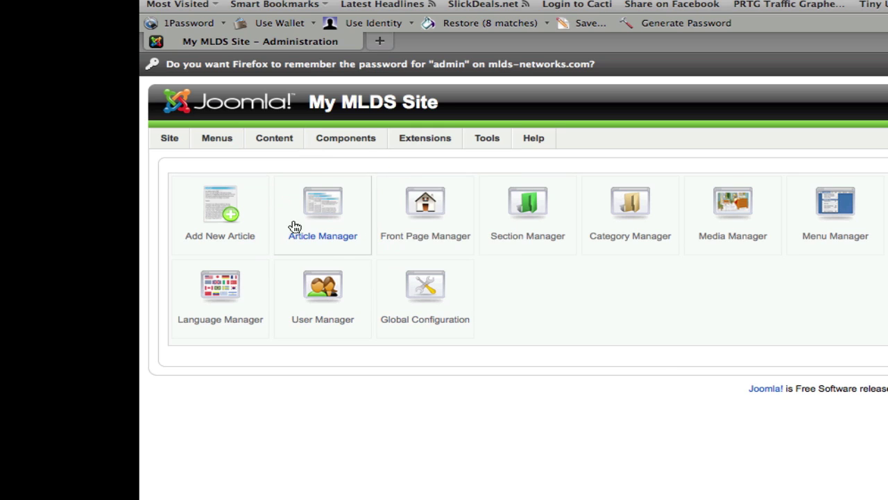
mouse_move(284, 137)
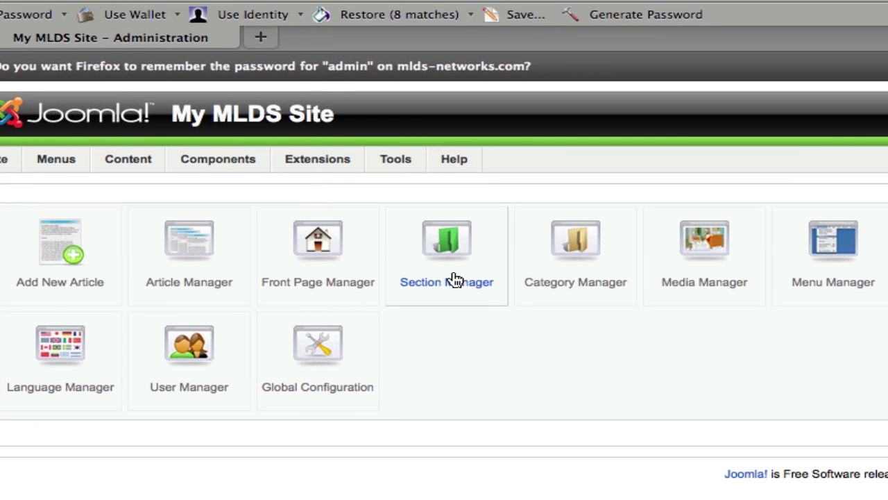
Step: In Section Manager, start a new section with title 'Animals' and alias 'Animals'
click(234, 181)
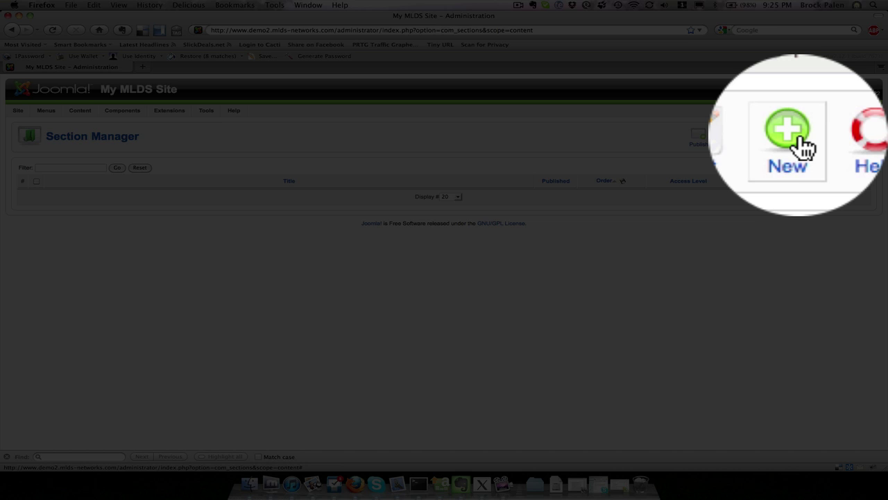
click(838, 135)
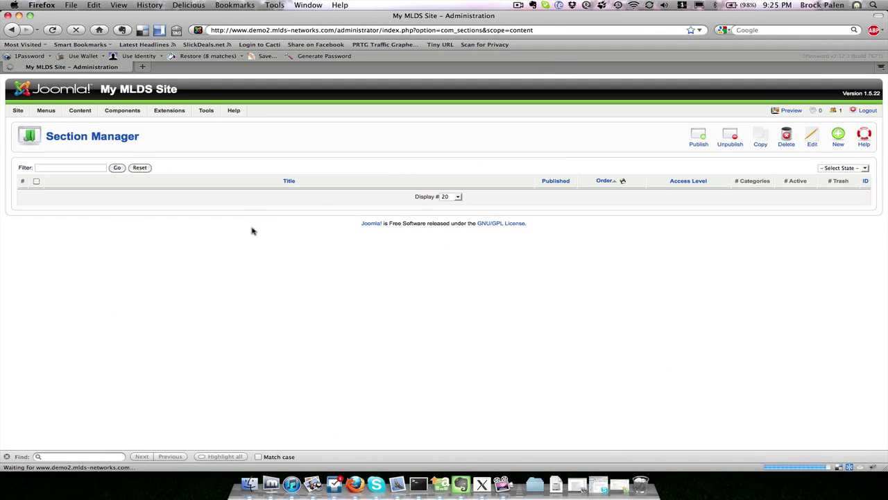
scroll(251, 230, down, 1)
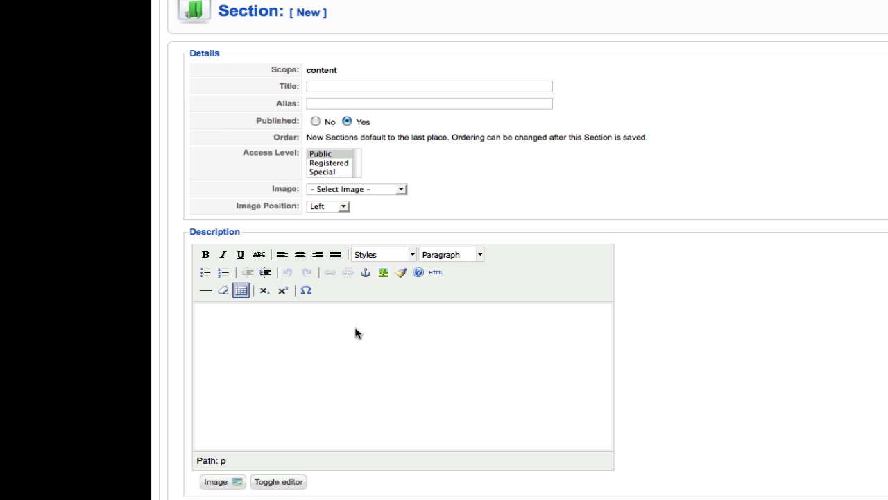
click(342, 88)
text(A)
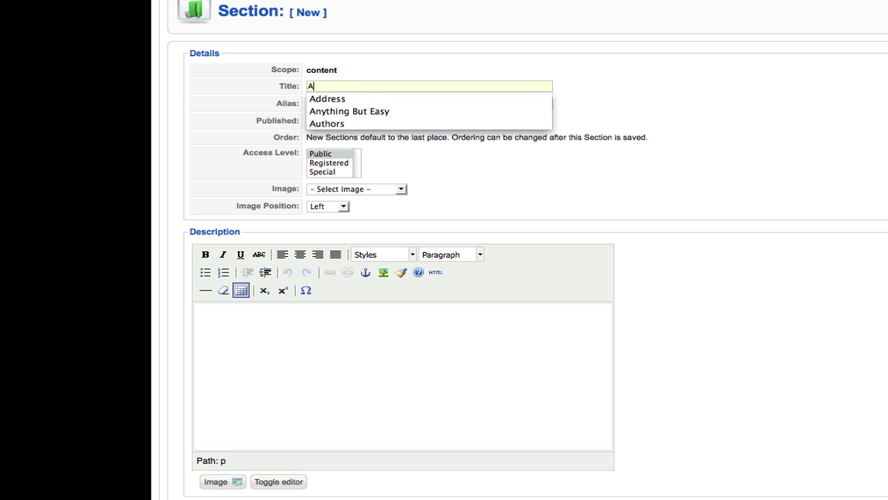
text(nimals)
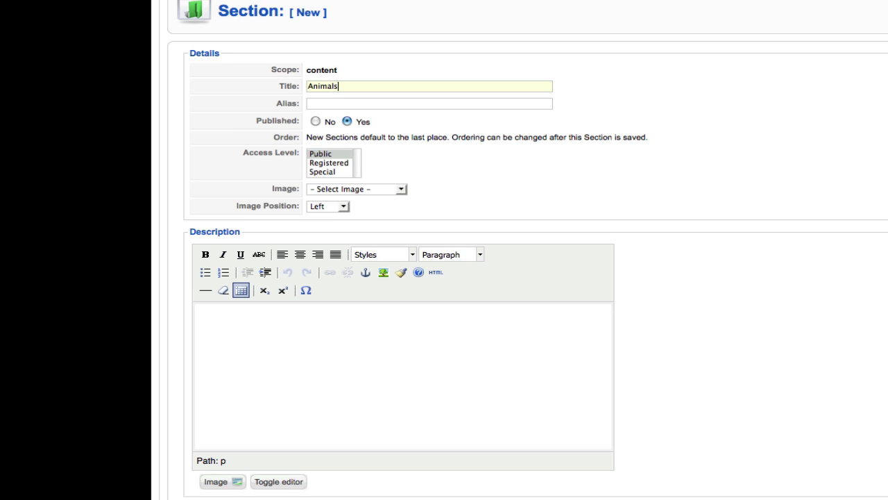
key(Tab)
text(Animals)
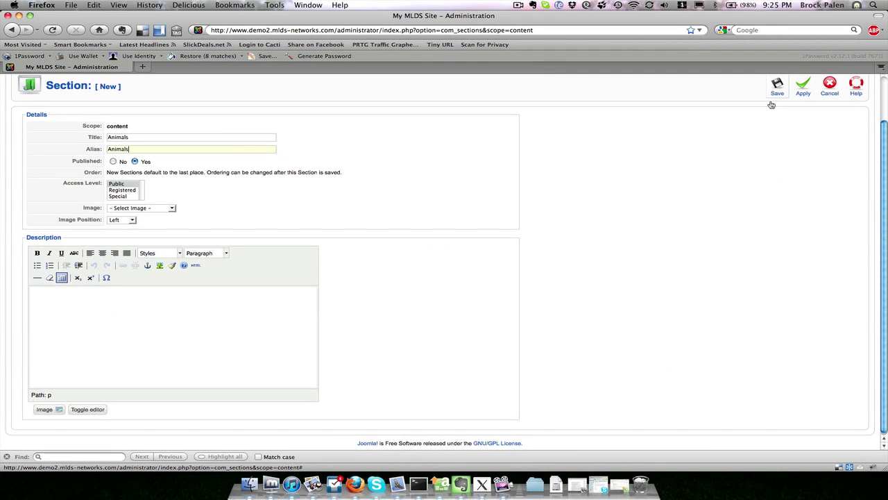
scroll(798, 147, up, 3)
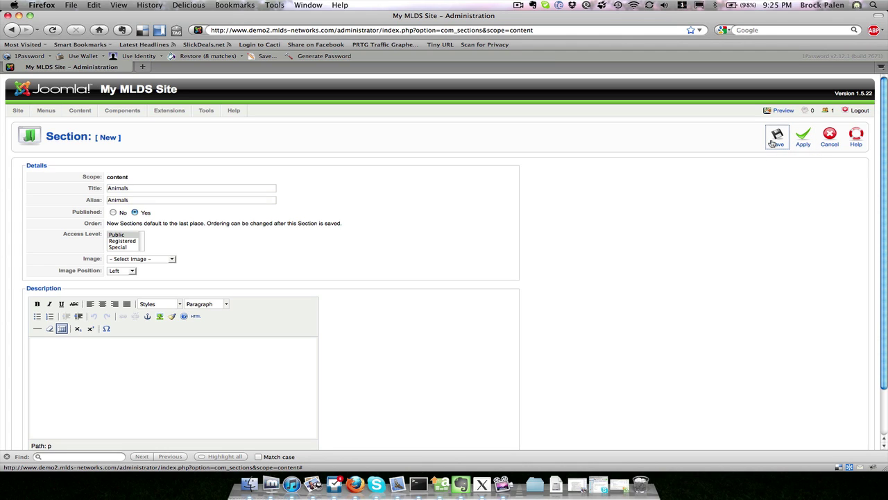
Step: Save the Animals section and select its row in Section Manager
click(772, 143)
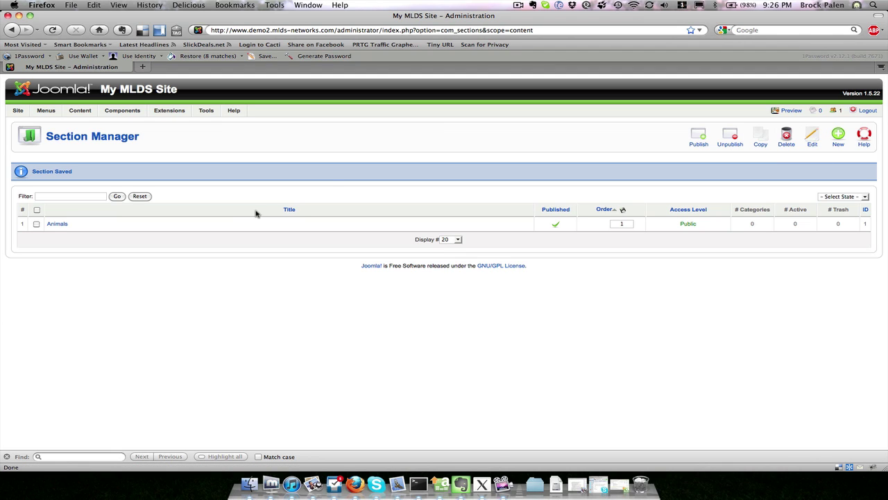
click(37, 225)
Step: In Category Manager, add and save a new 'Dogs' category assigned to the Animals section
mouse_move(123, 115)
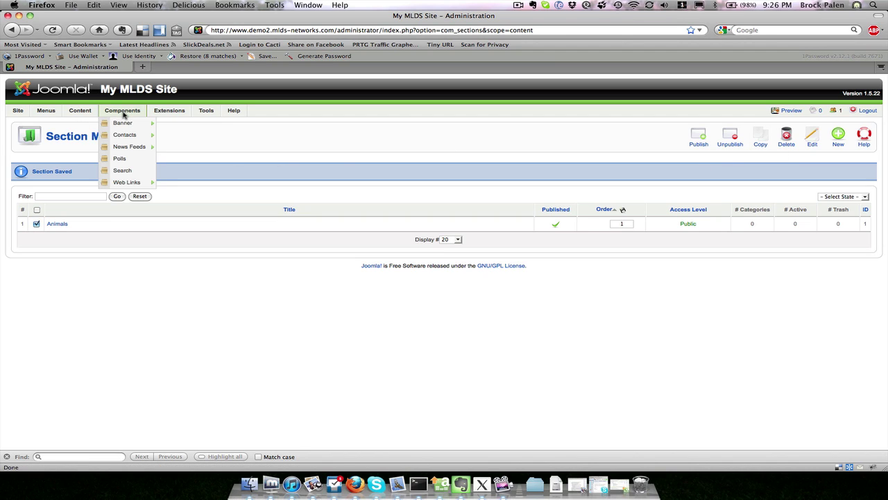
mouse_move(82, 113)
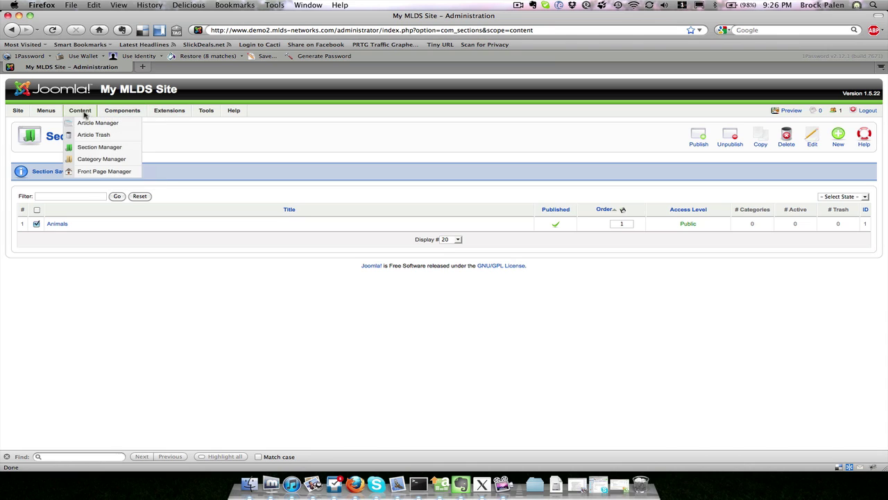
click(82, 161)
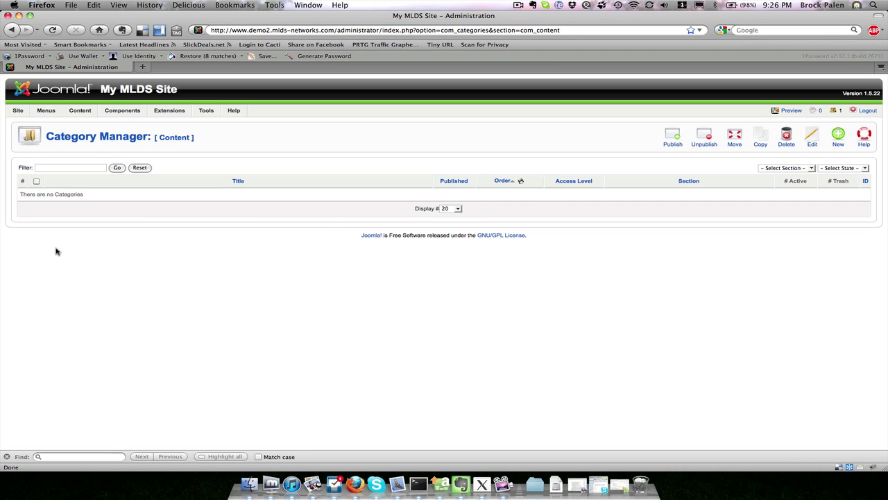
click(838, 143)
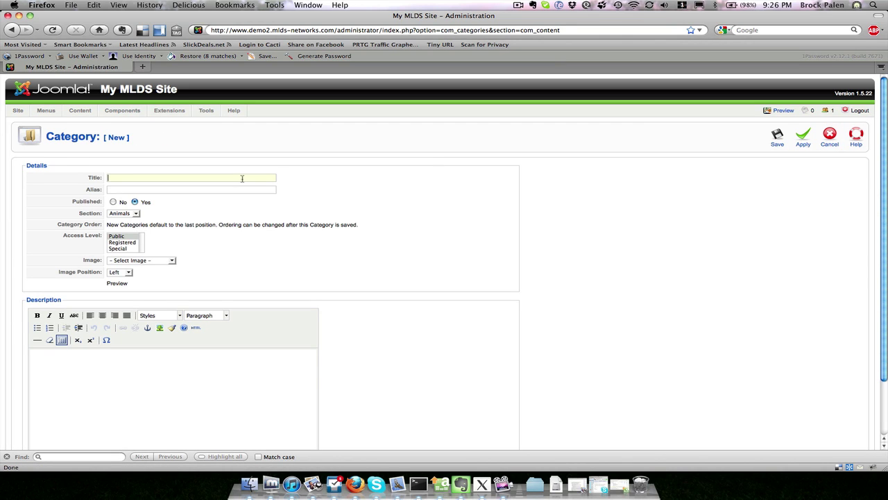
text(DogsDo)
click(91, 215)
click(119, 214)
click(171, 222)
click(778, 137)
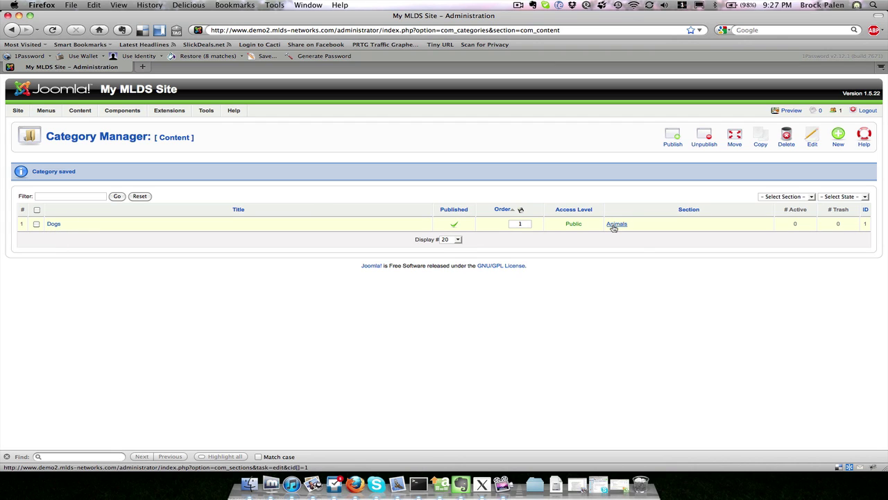
mouse_move(60, 113)
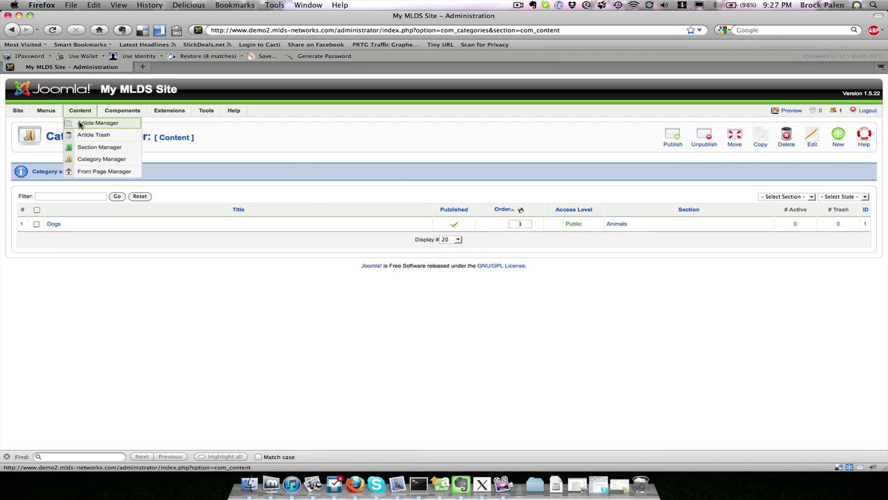
Step: Open Content > Article Manager and start a new article
click(80, 124)
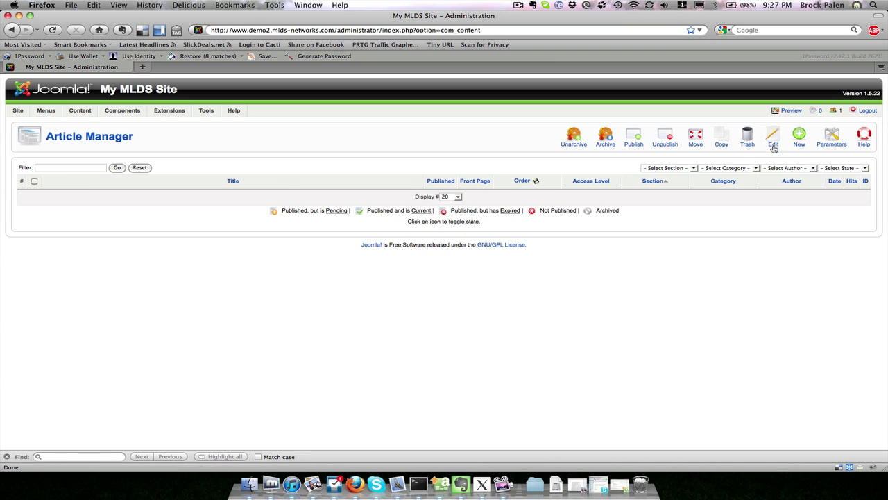
click(798, 139)
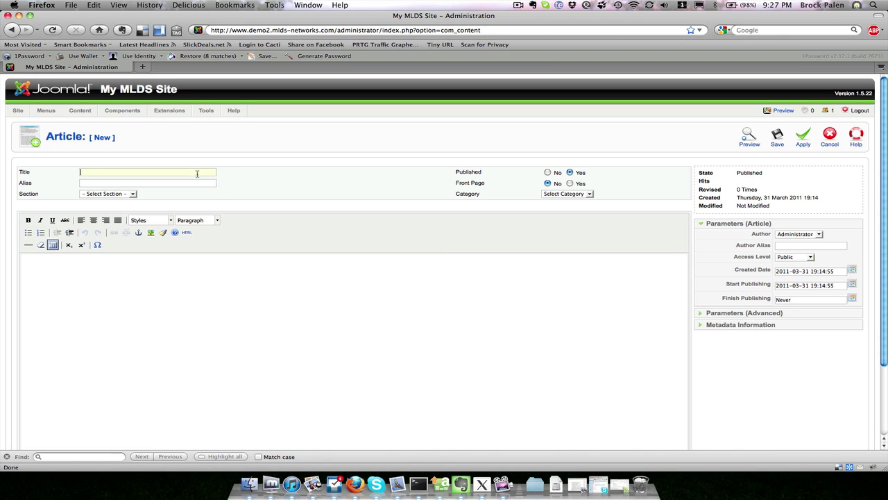
Step: Title the article 'Raising Dogs' with alias 'Raising Dogs', in Animals / Dogs, Front Page Yes
text(Raising Dogs)
click(570, 172)
click(121, 184)
text(Raising Dogs)
click(116, 194)
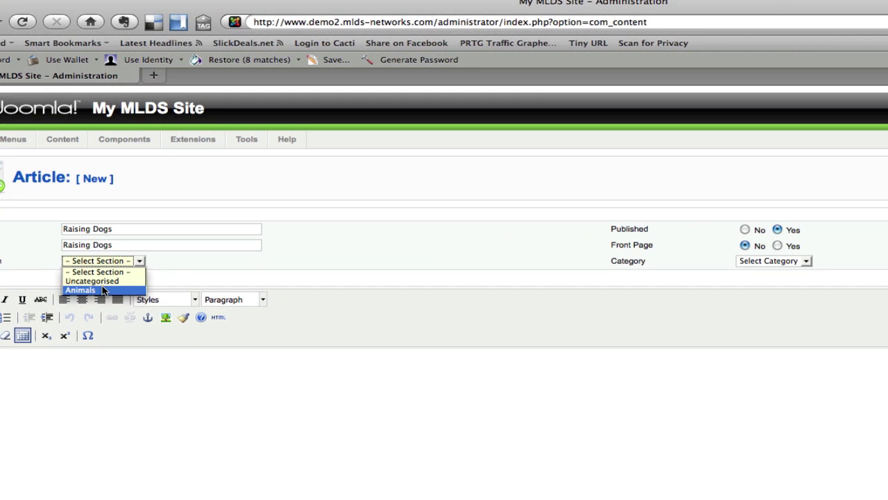
click(103, 290)
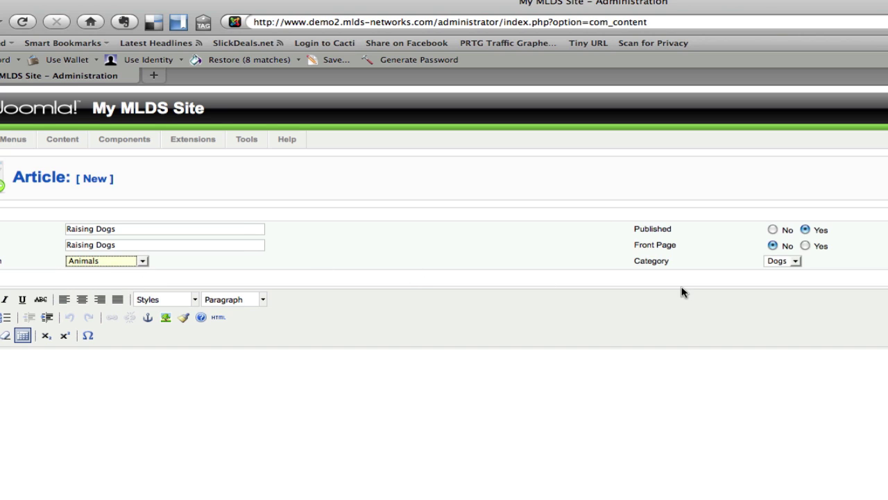
click(795, 261)
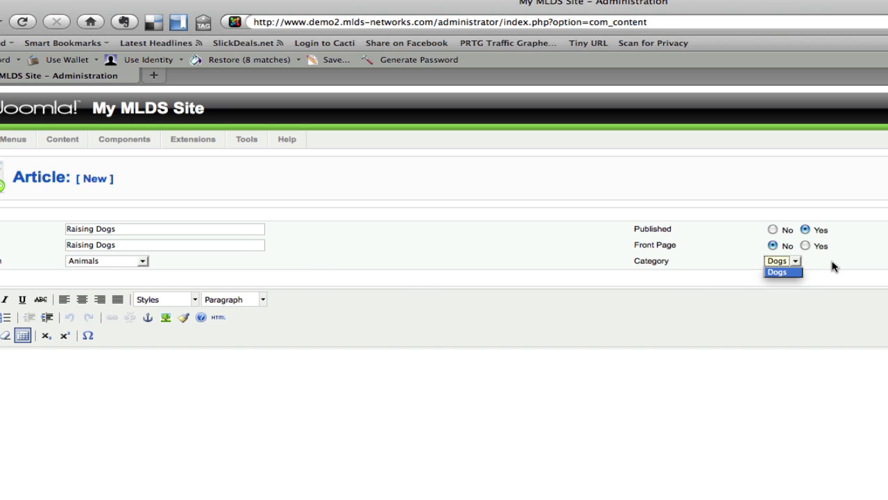
click(833, 266)
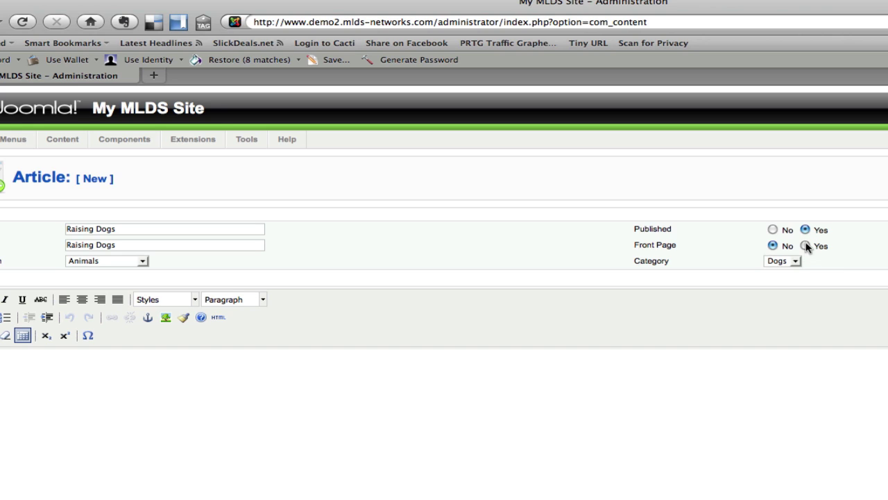
click(806, 246)
scroll(602, 430, down, 4)
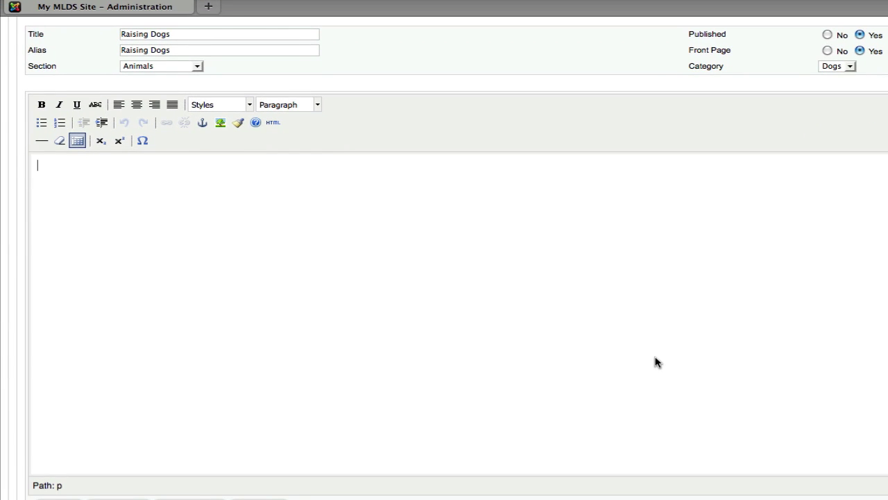
Step: Write a Heading 1 'Raising Dogs!' followed by the paragraph 'Great loving animals!' in the body
click(249, 104)
click(312, 125)
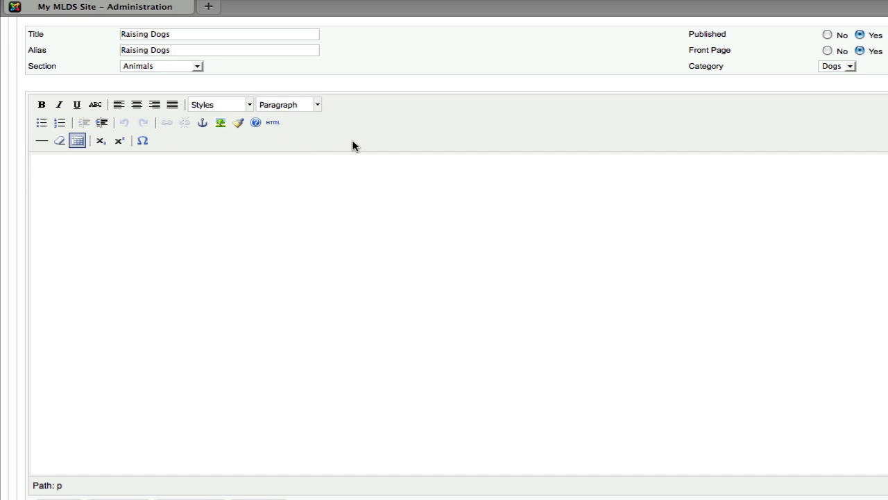
click(318, 105)
click(297, 182)
text(Raising Do)
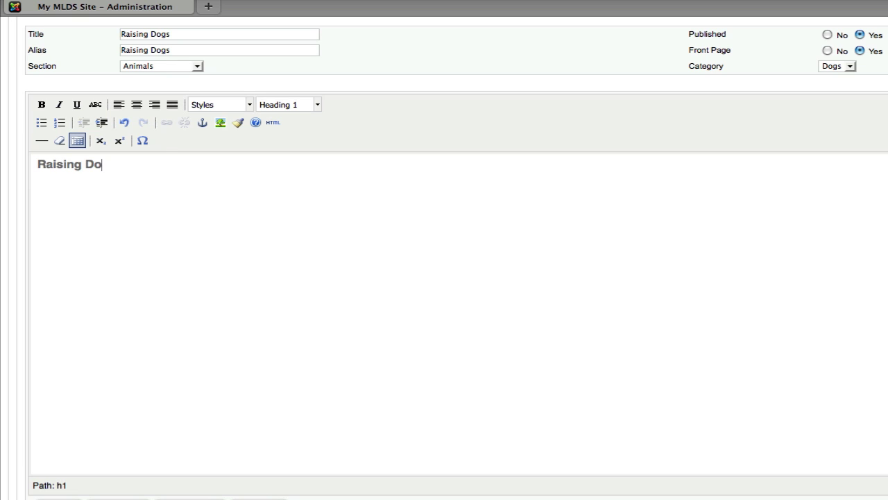
text(gs !)
key(Return)
text(Great logi)
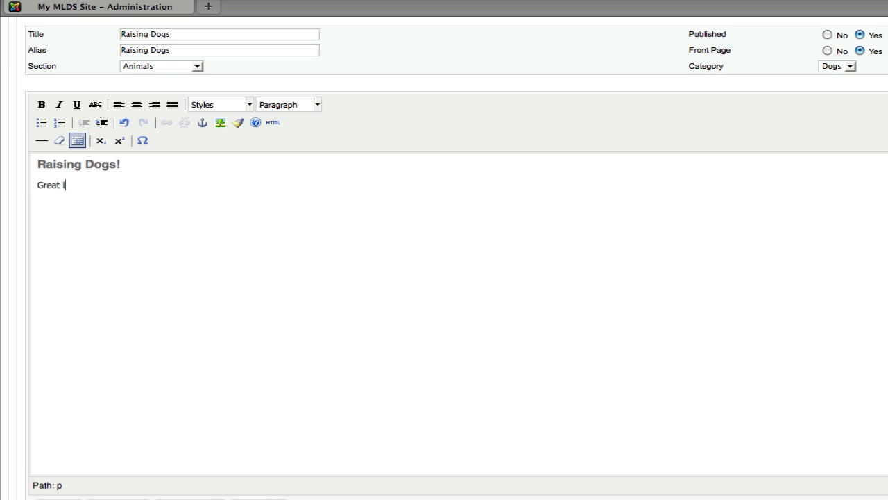
key(BackSpace)
key(BackSpace)
text(ving animals!)
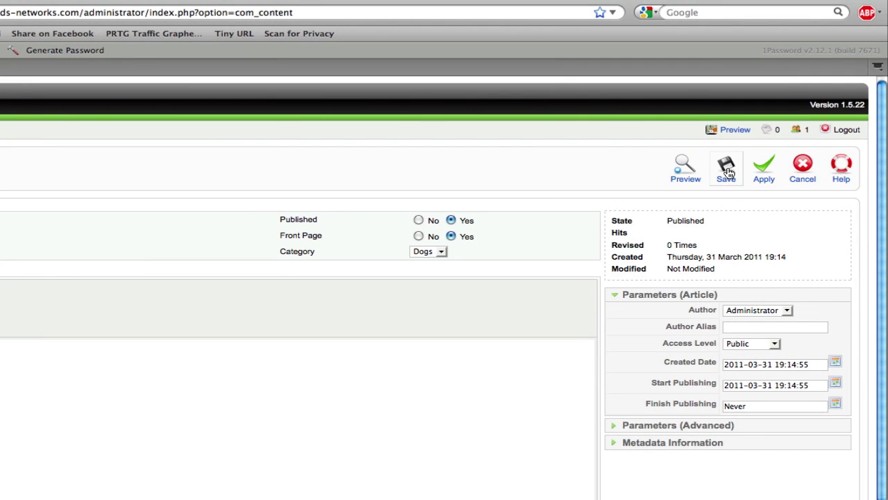
Step: Save the Raising Dogs article and load the demo public front page in a new tab
click(728, 173)
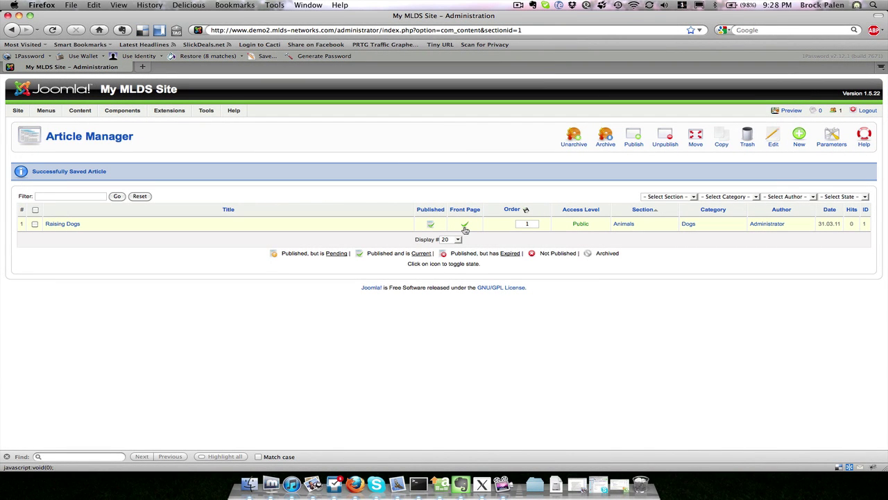
key(super+t)
text(demo)
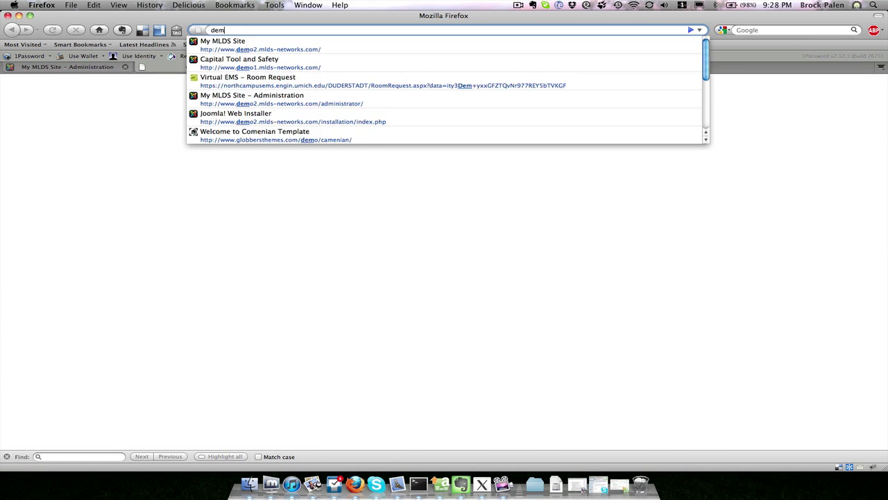
key(Down)
key(Return)
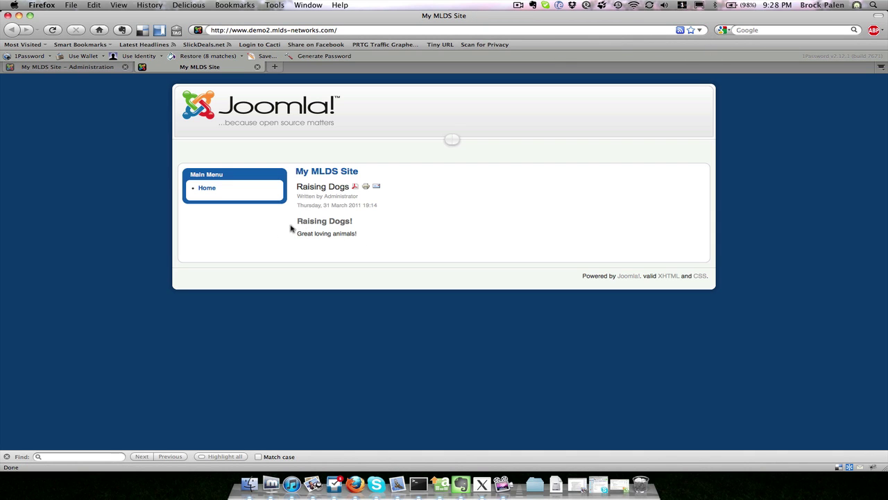
Step: Unpublish Raising Dogs in Article Manager and reload the public site to confirm it disappeared
click(84, 67)
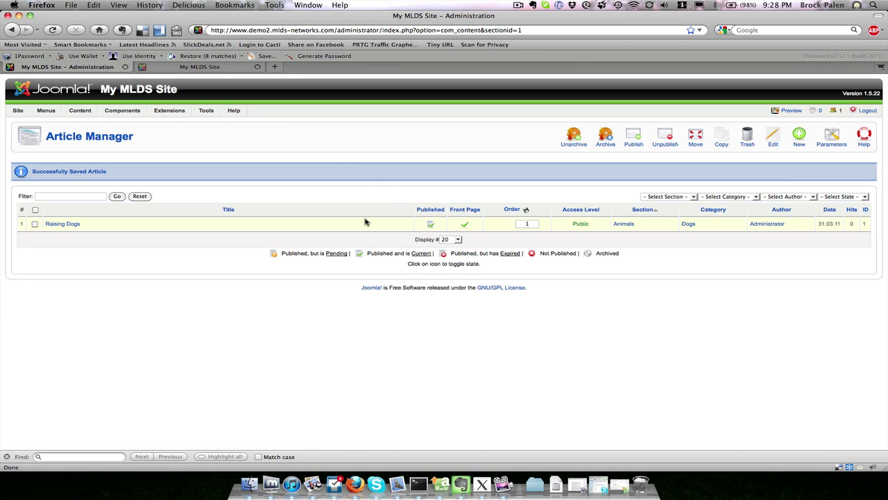
click(431, 226)
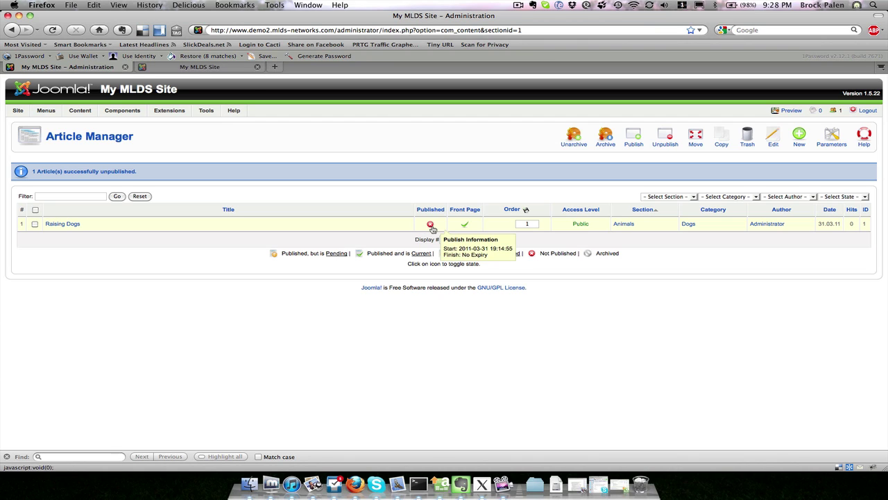
click(226, 67)
key(super+r)
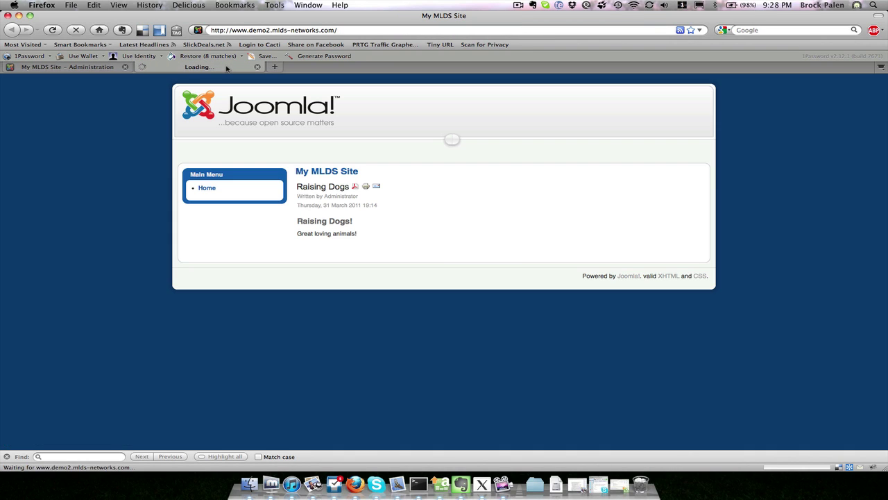
key(ctrl+shift+Tab)
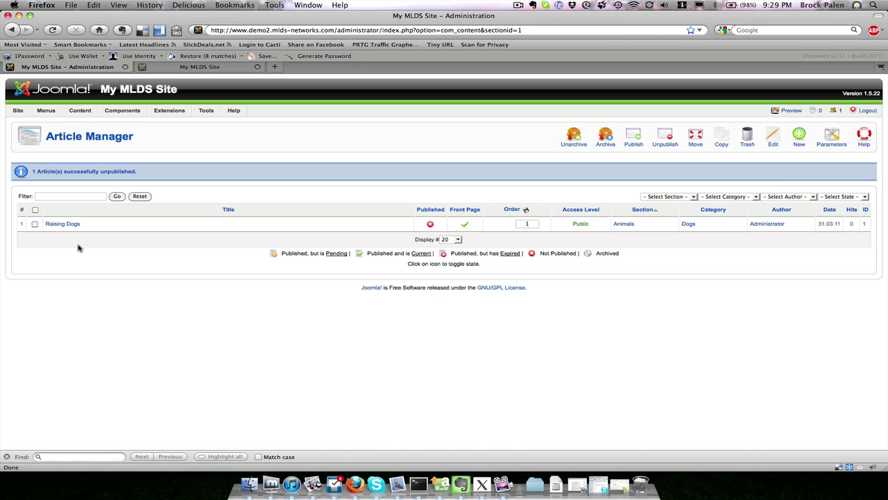
click(57, 223)
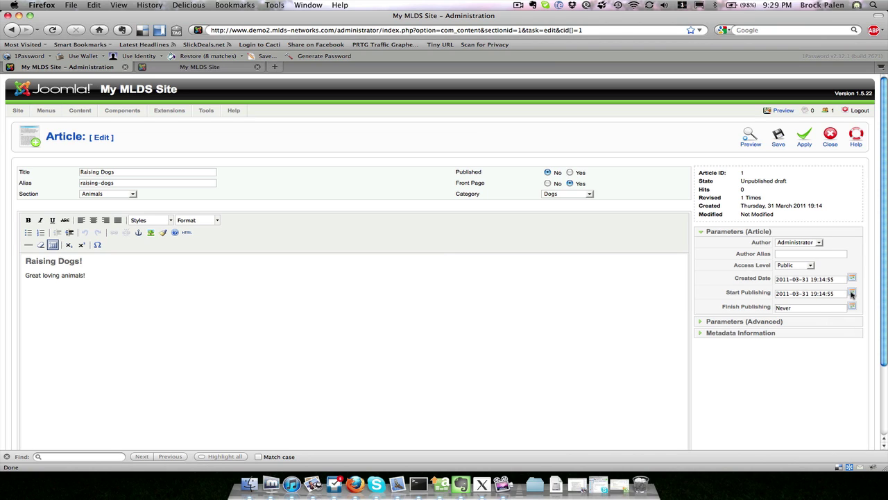
click(853, 294)
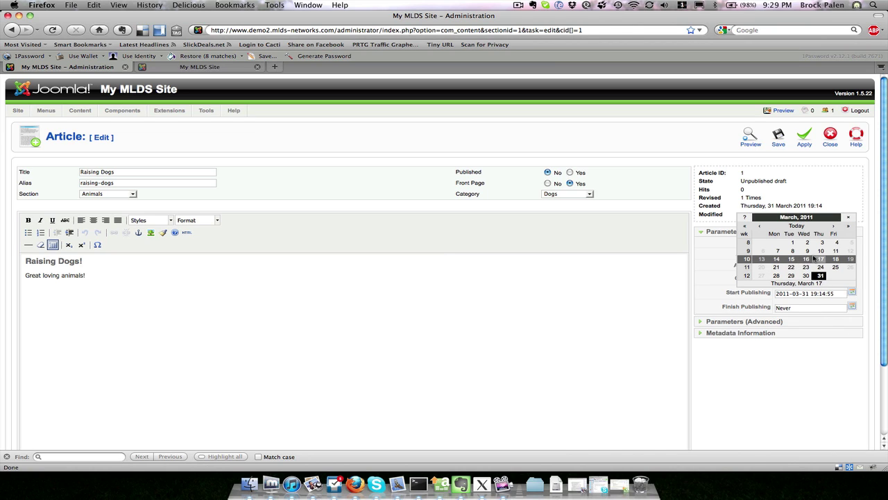
click(553, 337)
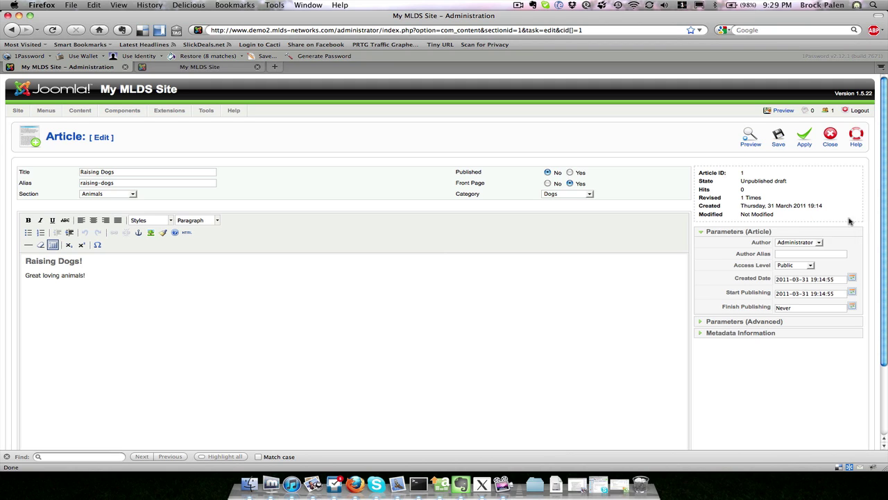
click(848, 218)
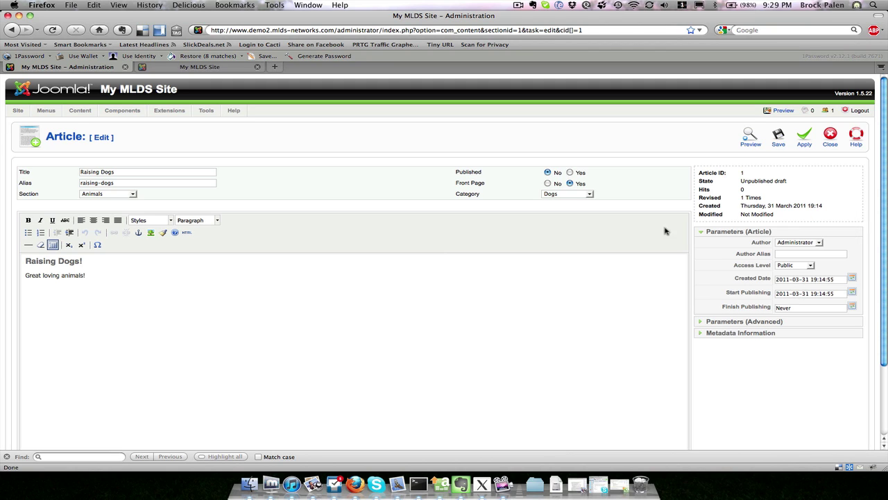